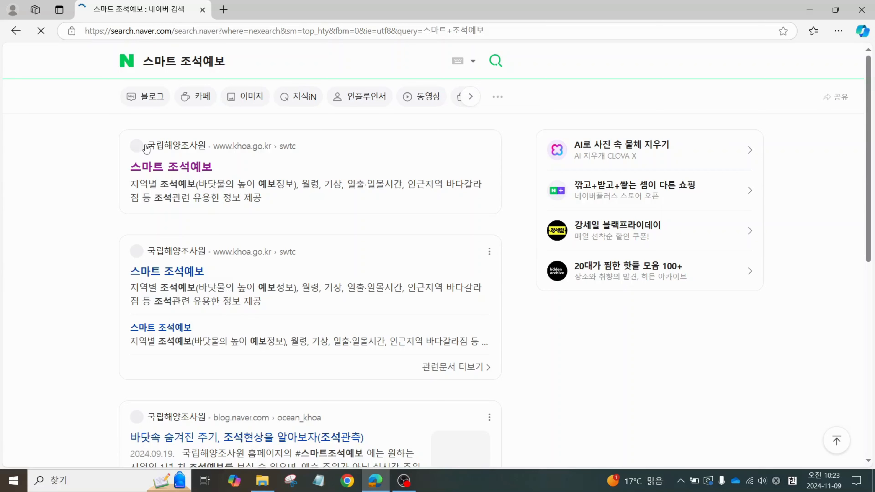
Step: Open the 국립해양조사원 스마트 조석예보 site from the search results and bring up its forecast area section
left_click(146, 149)
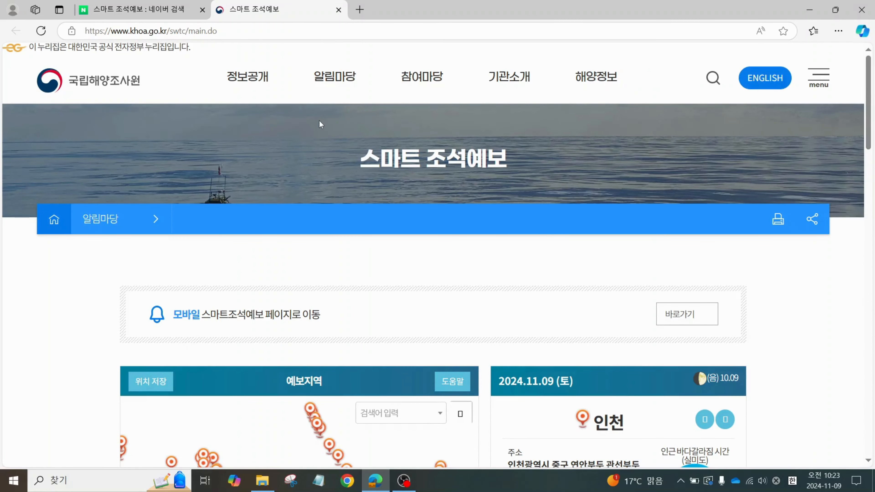
mouse_move(423, 76)
scroll(469, 267, "down", 3)
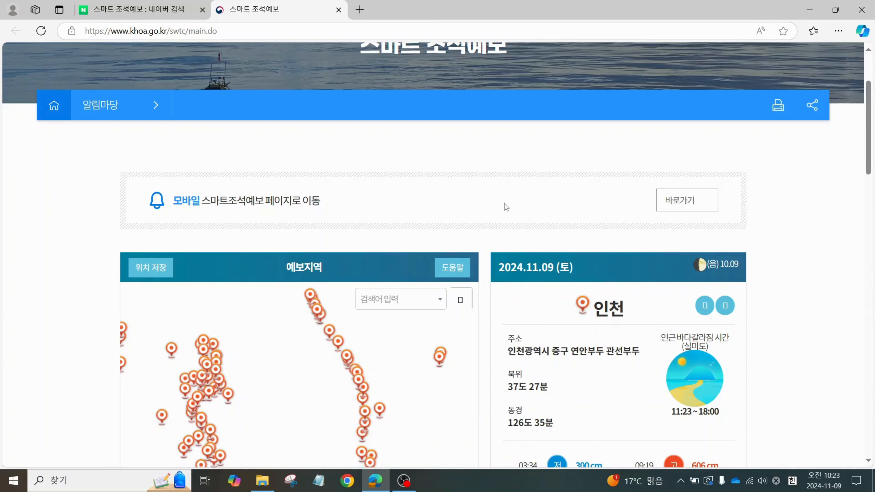
scroll(376, 249, "down", 4)
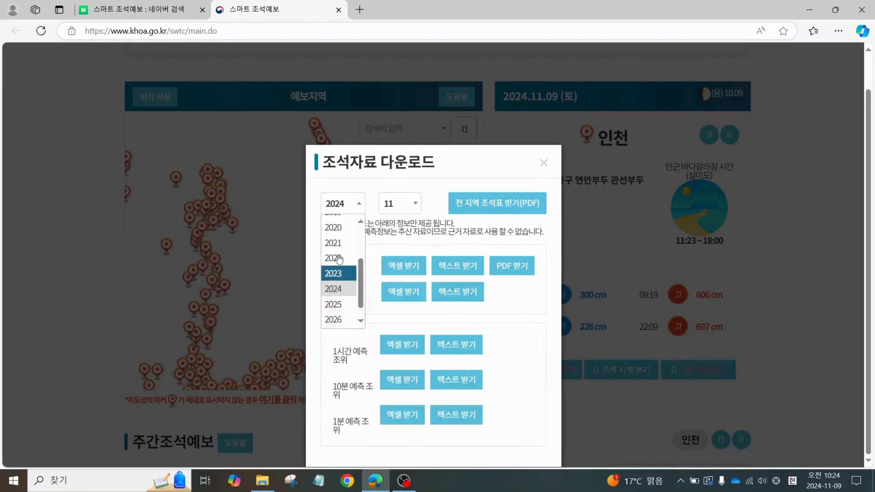
Step: Download the 1-hour predicted tide levels (1시간 예측 조위) for 인천 as an Excel file for 2024, month 11
scroll(339, 259, "up", 2)
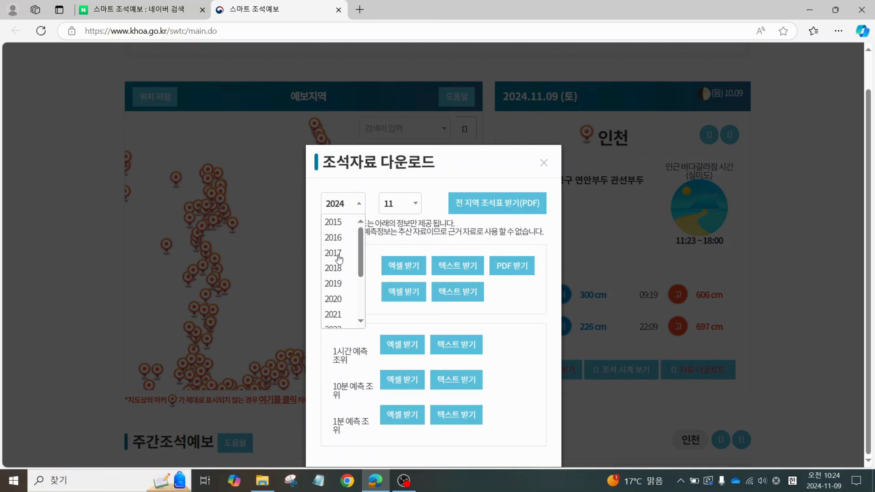
left_click(400, 204)
left_click(452, 175)
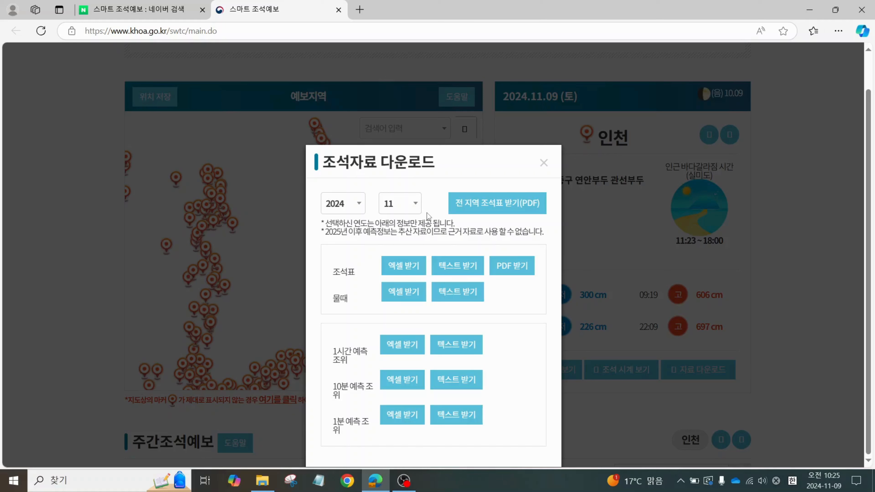
left_click(412, 207)
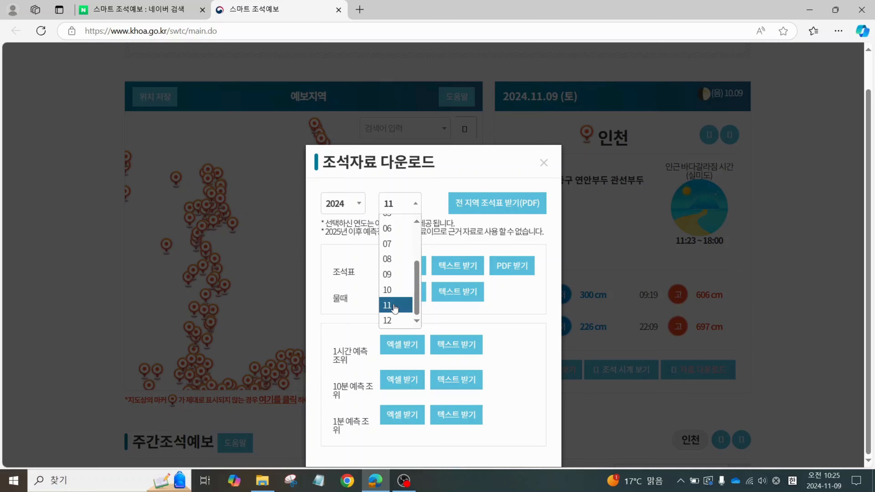
left_click(395, 306)
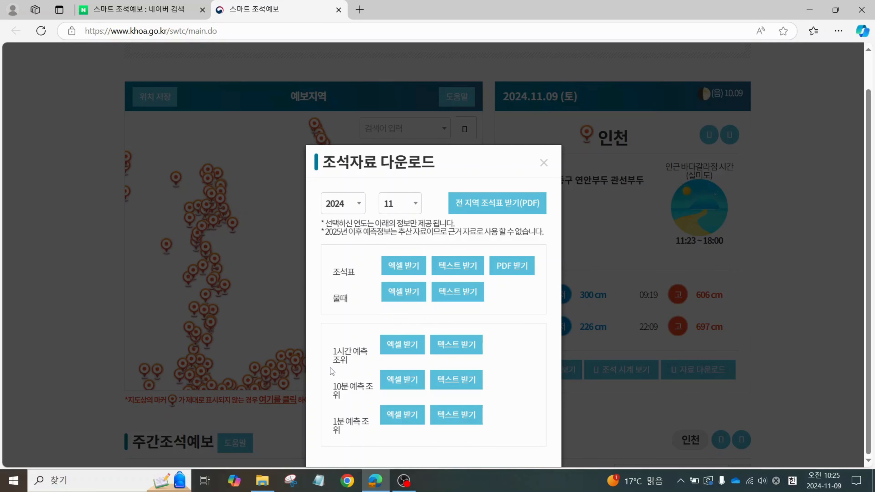
left_click(402, 345)
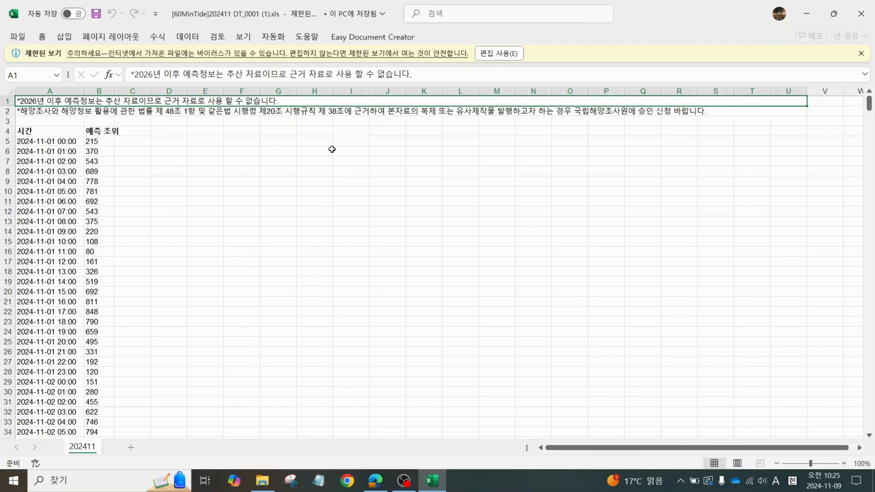
left_click(99, 170)
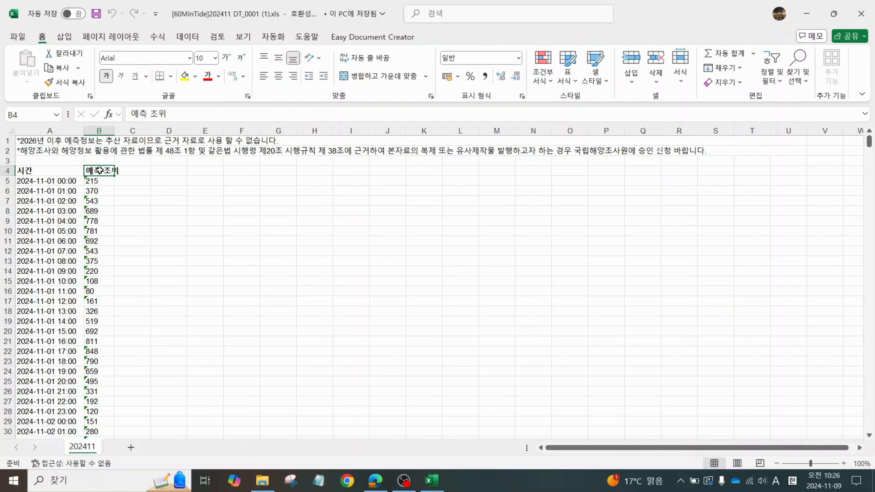
left_click_drag(137, 141, 186, 161)
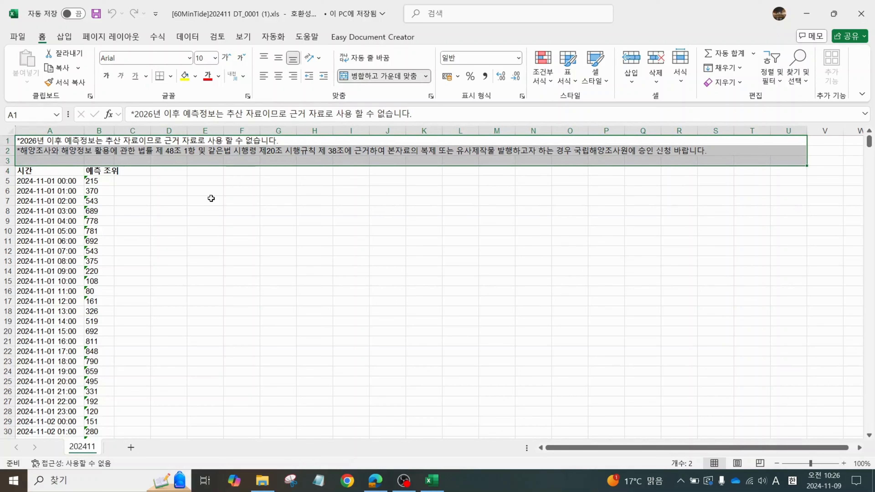
key("Delete")
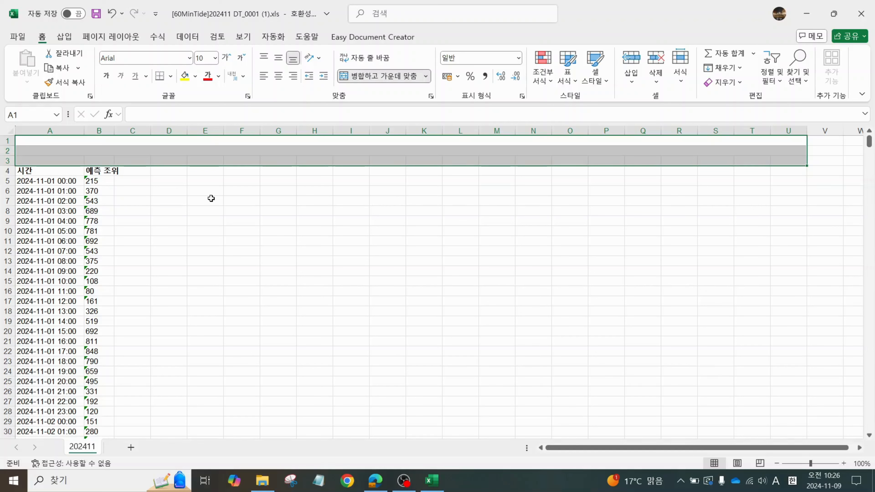
key("ctrl+z")
Step: Delete the notice rows 1 to 3 above the 시간 and 예측 조위 header row
right_click(12, 153)
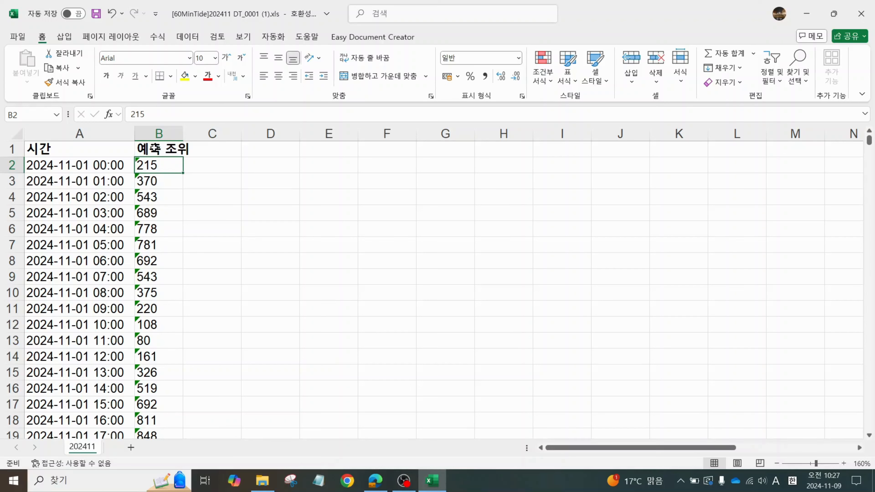
Step: Apply the 숫자 number format to column B and convert its text-stored 예측 조위 values to numbers
mouse_move(121, 167)
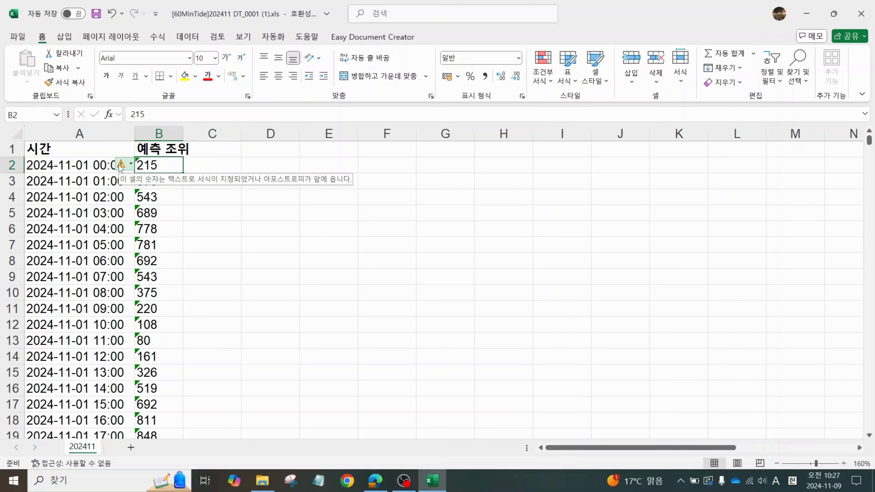
scroll(135, 132, "down", 1)
left_click(134, 133)
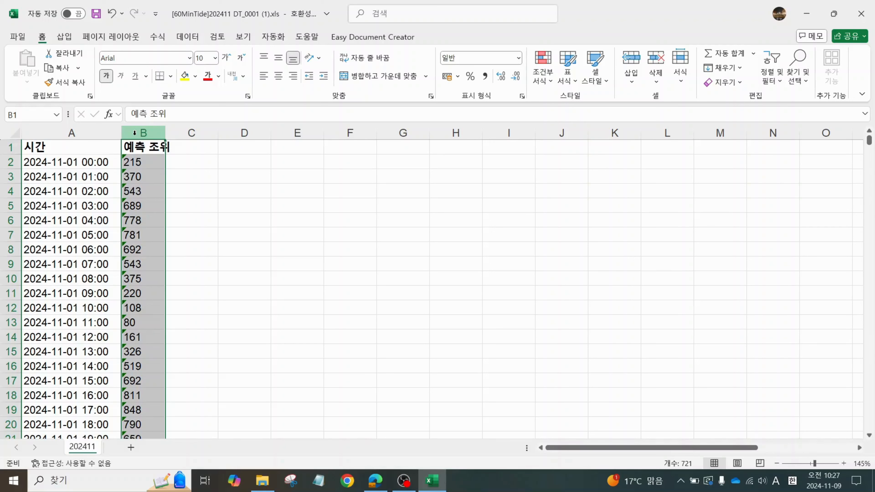
key("Return")
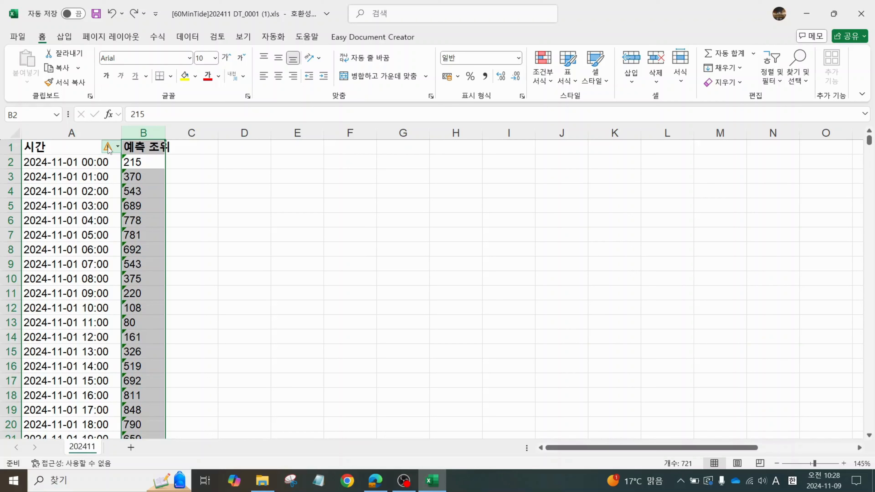
left_click(360, 190)
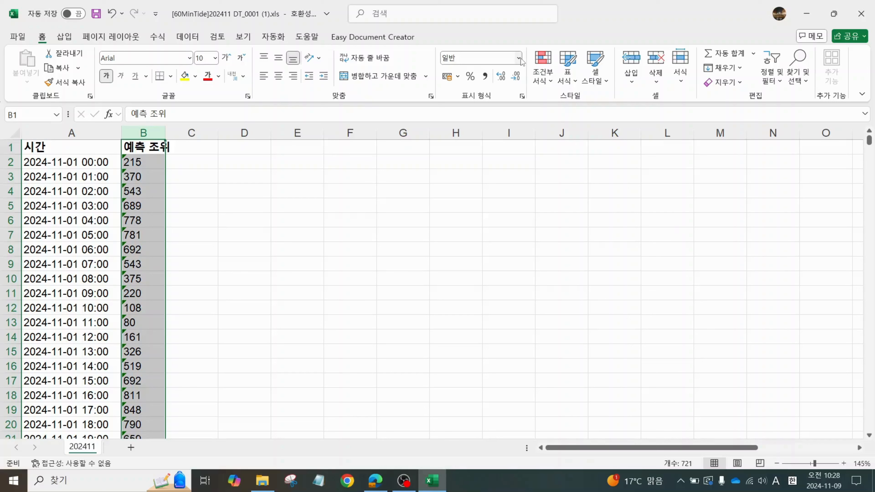
key("Return")
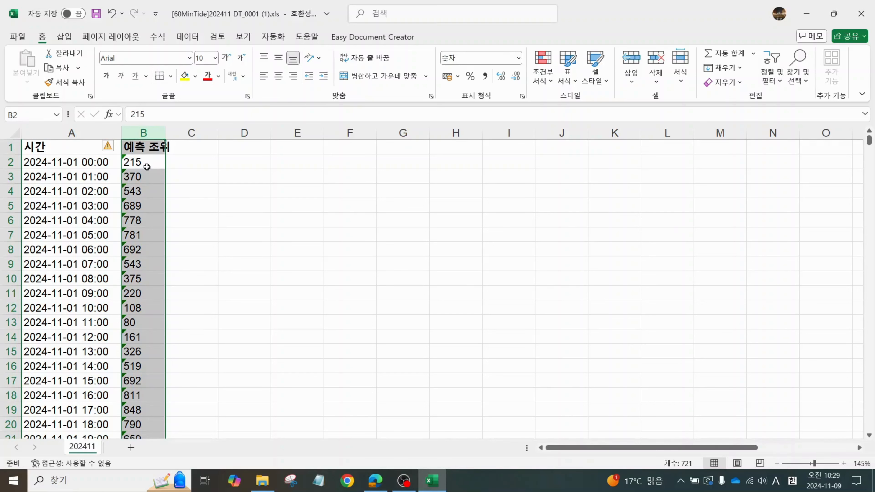
left_click(147, 167)
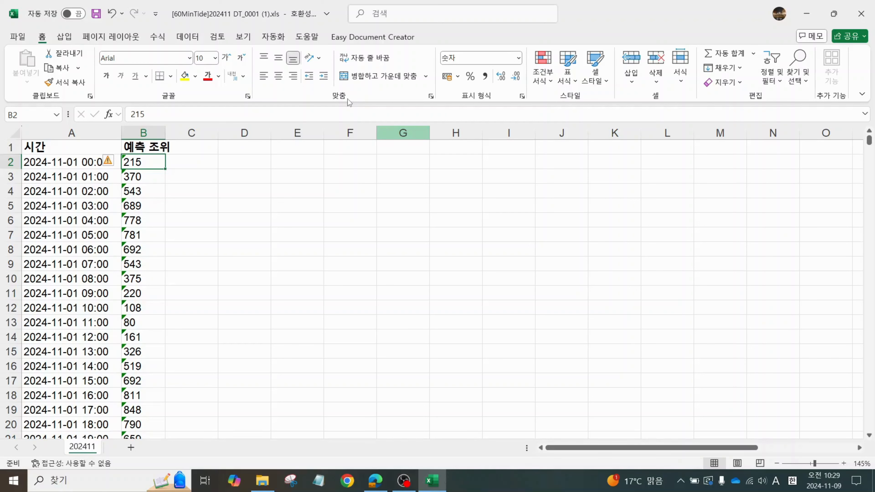
left_click(153, 132)
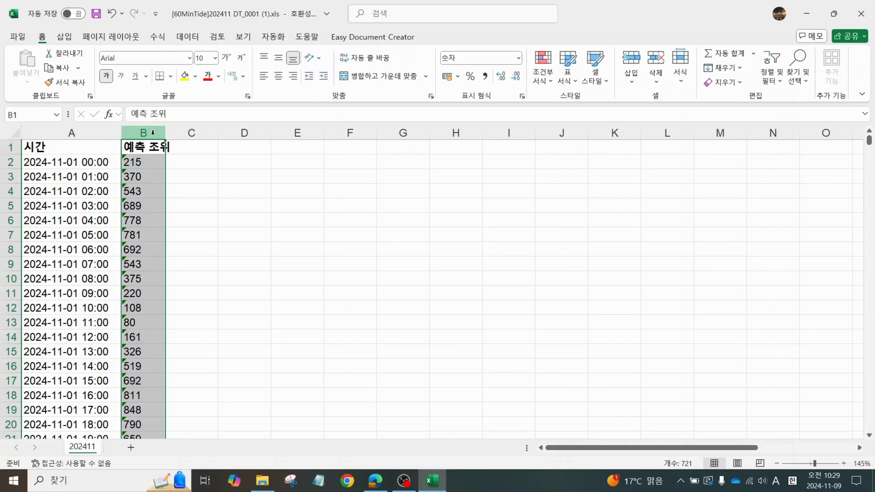
Step: Add the unit "(cm)" to the header in B1 so that it reads 예측 조위(cm)
left_click(195, 115)
type("(")
key("Hangul")
type("ㅊ")
key("BackSpace")
key("Hangul")
type("cm")
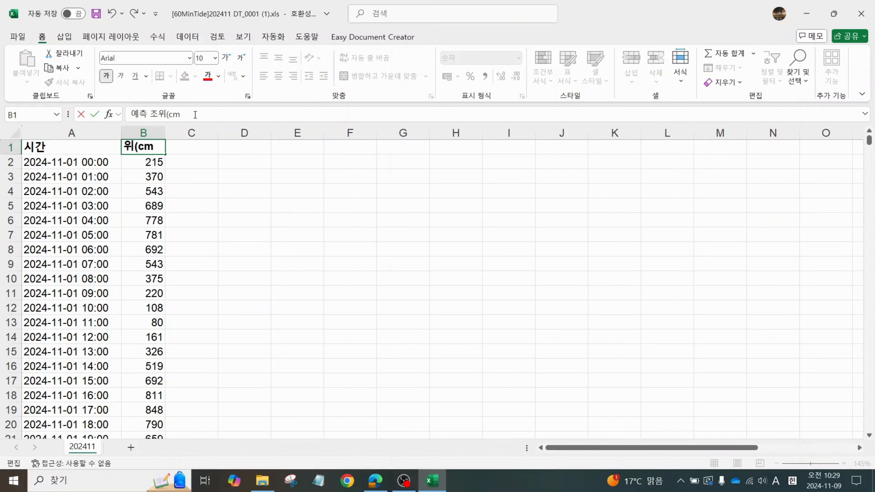
type(")")
left_click(175, 223)
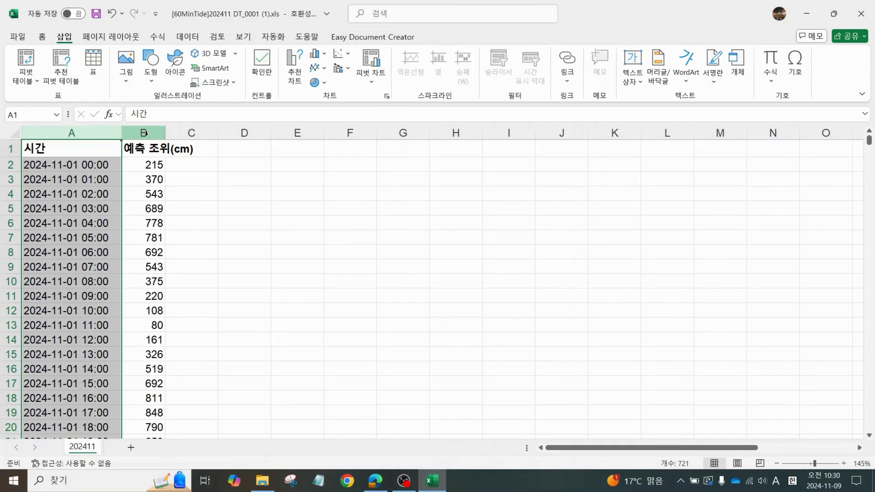
Step: Insert a 2-D line chart (꺾은선형) from the 시간 and 예측 조위(cm) data in columns A and B
left_click(144, 133, "shift")
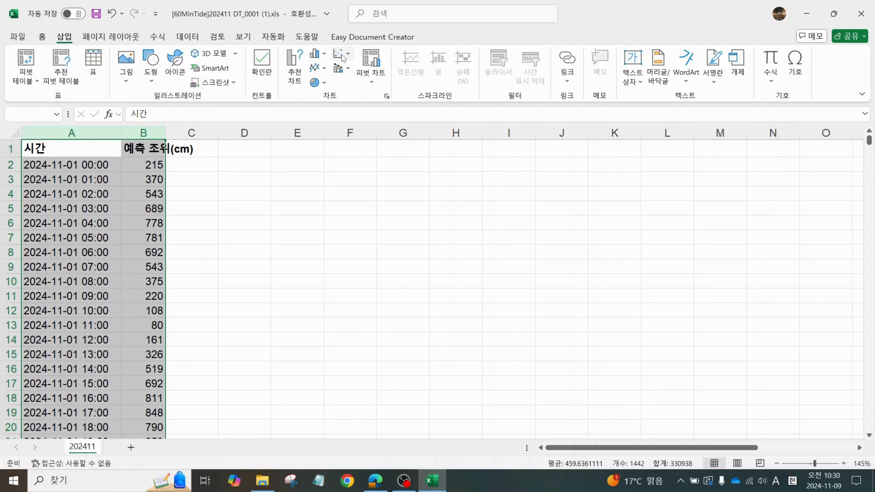
left_click(317, 68)
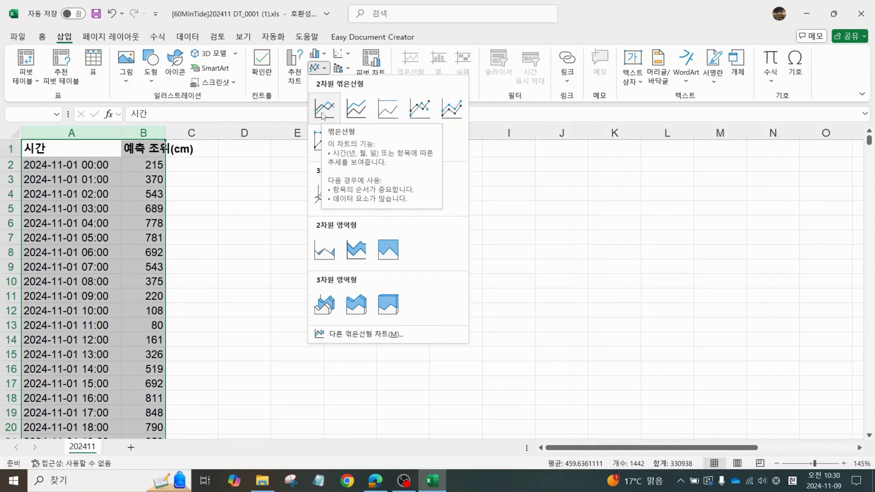
left_click(323, 108)
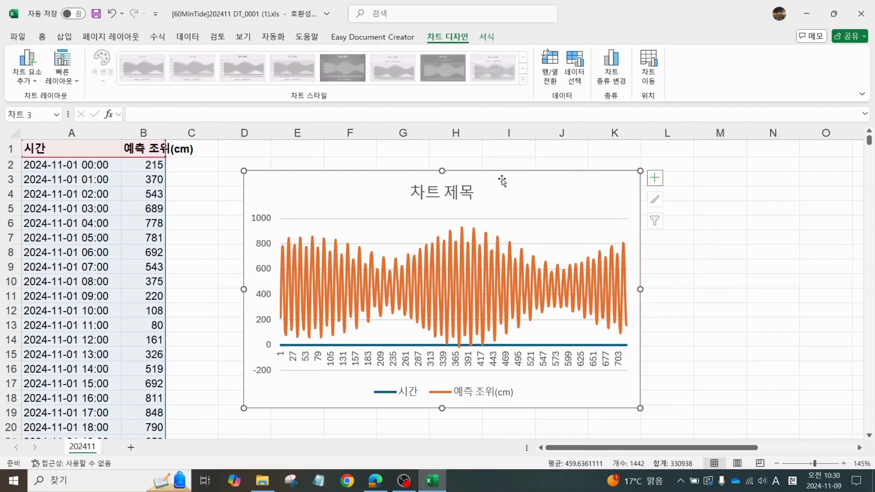
Step: Change the chart to the line variant that plots only 예측 조위(cm) against the times, and enlarge the chart slightly
left_click(614, 74)
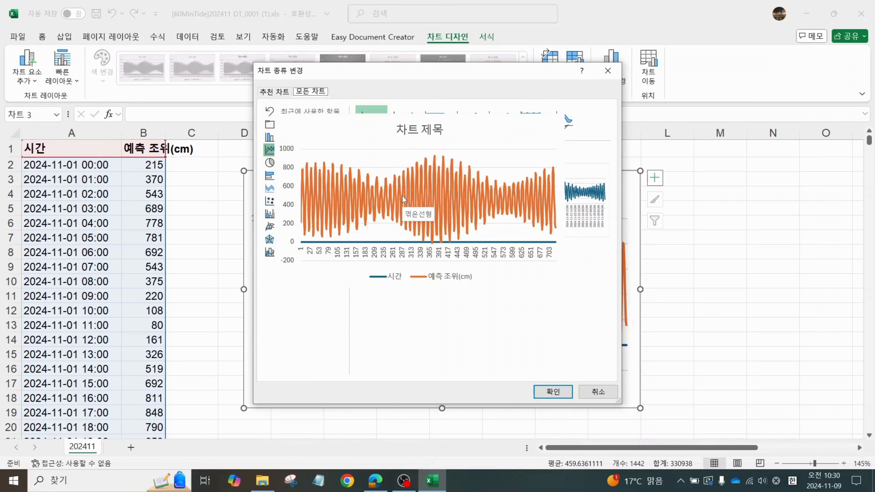
left_click(568, 206)
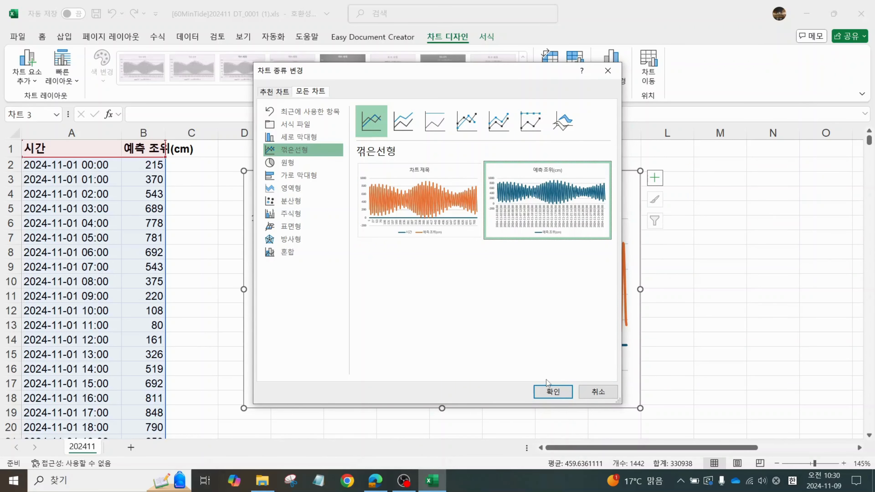
left_click(550, 390)
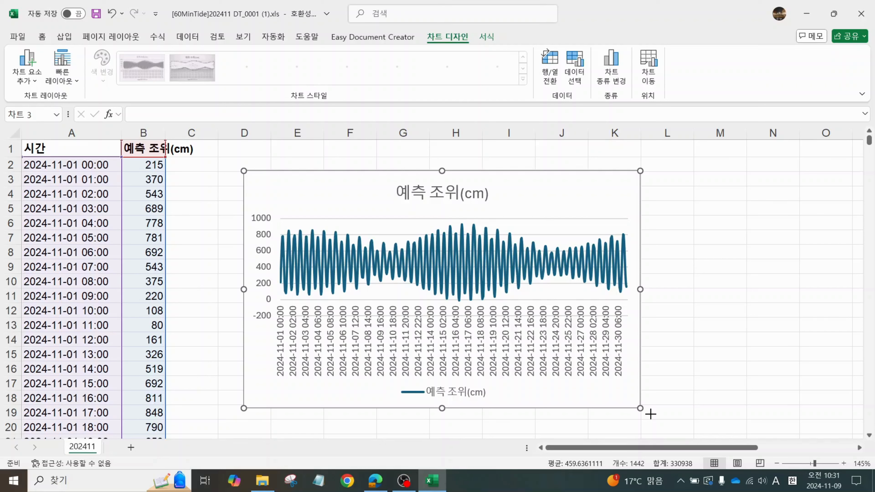
left_click_drag(651, 414, 664, 419)
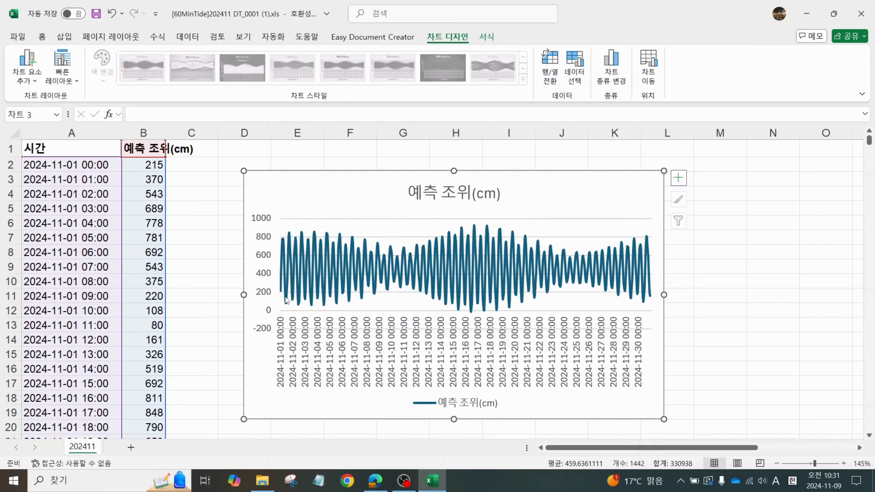
mouse_move(288, 306)
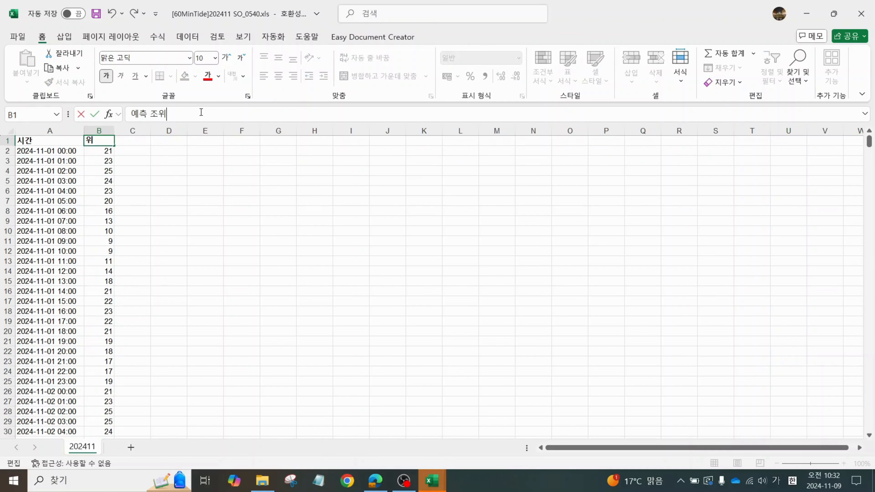
Step: Extend the B1 header to 예측 조위-동해 in the SO_0540 workbook and copy its time and tide level columns
type("-동해")
key("Return")
key("ctrl+Home")
key("ctrl+a")
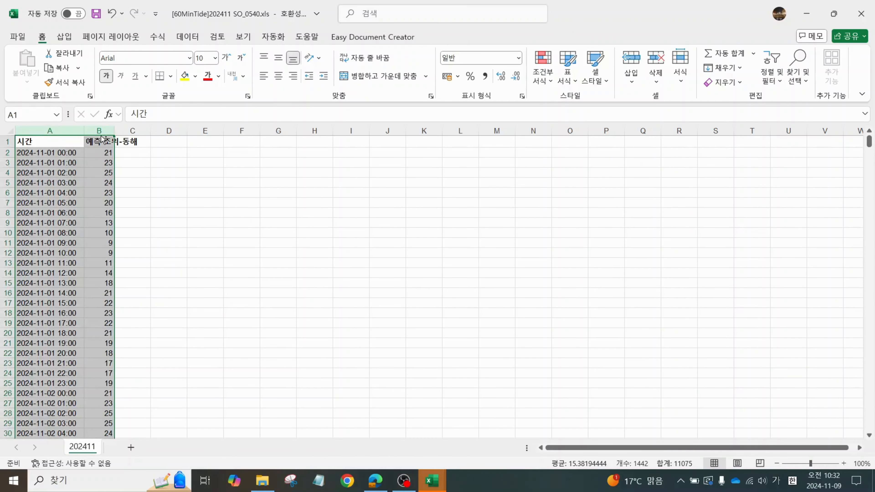
key("ctrl+c")
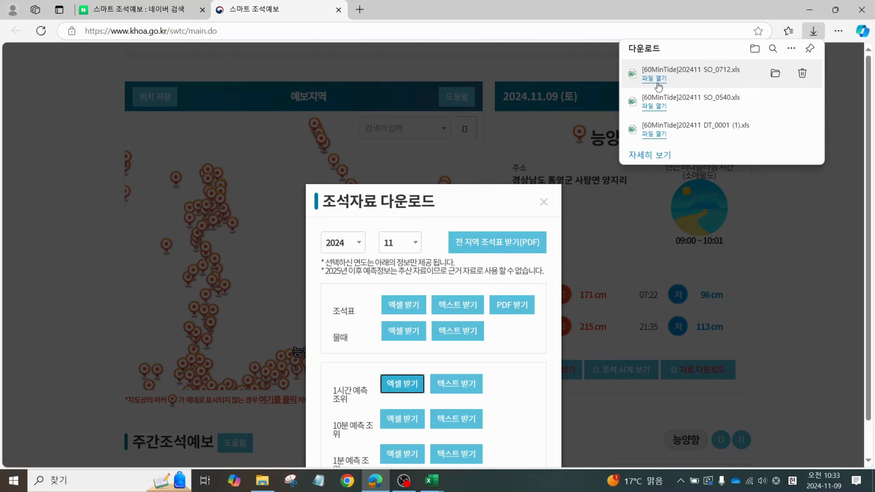
Step: Open the downloaded file [60MinTide]202411 SO_0712.xls
left_click(657, 79)
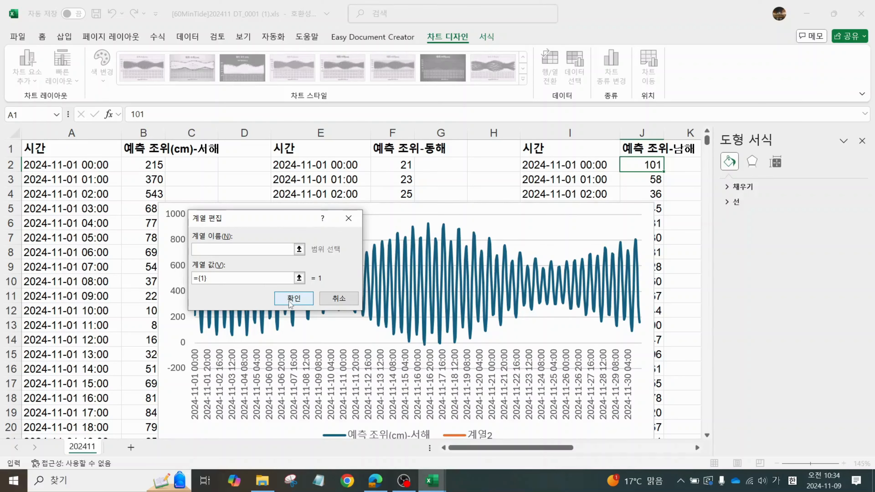
Step: Define the chart's second series with the name from F1 (예측 조위-동해) and the values from F2:F721
left_click(392, 148)
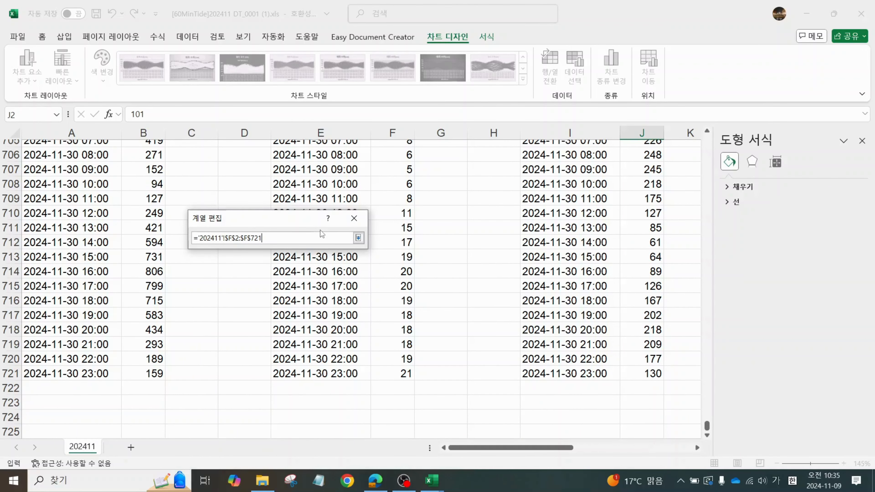
key("Return")
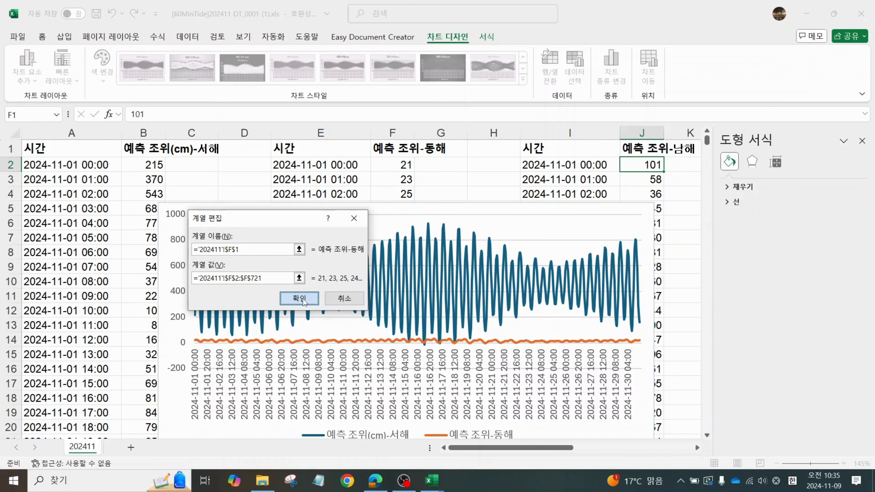
left_click(302, 300)
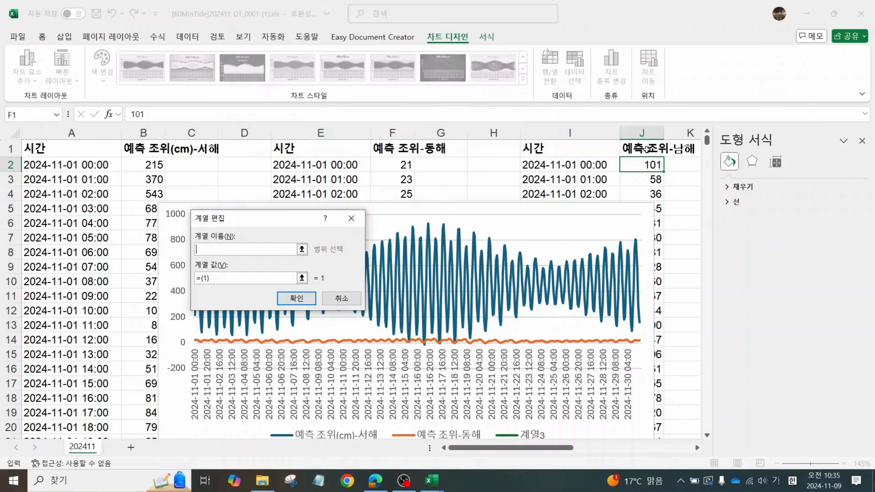
Step: Define the chart's third series with the name from J1 (예측 조위-남해) and the tide levels in column J from J2 down
left_click(623, 154)
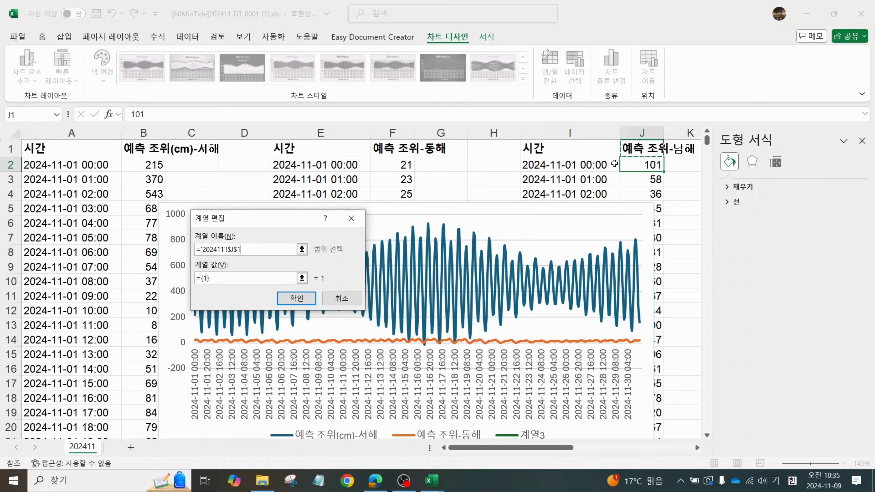
key("Return")
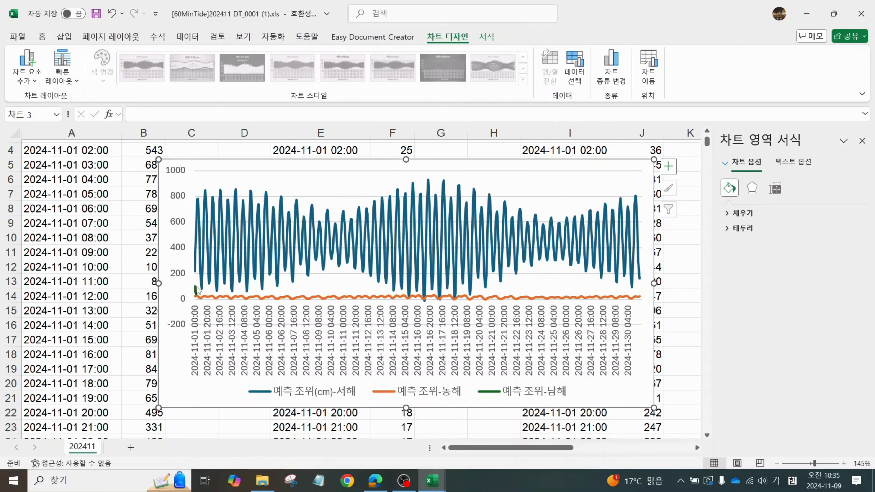
left_click(574, 73)
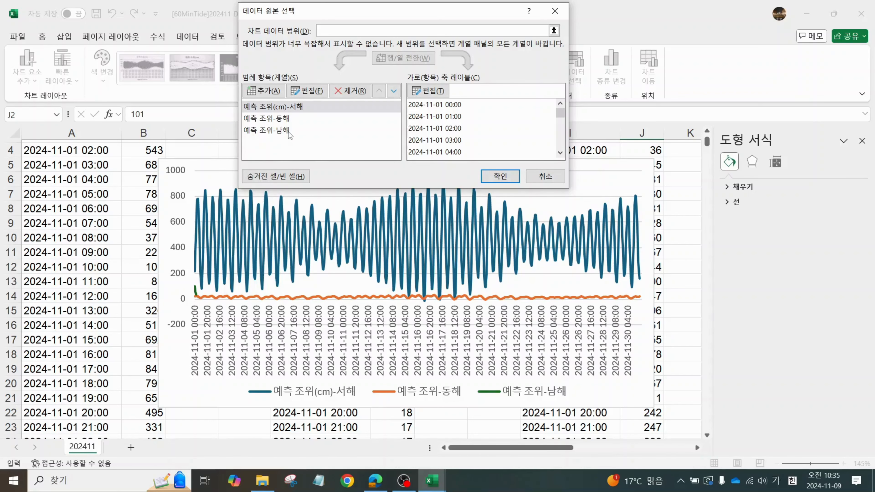
key("Return")
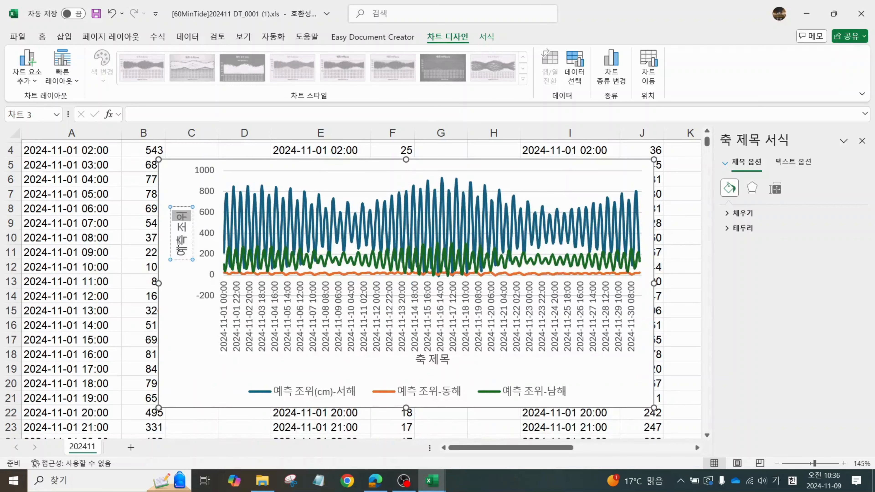
Step: Title the chart's vertical axis 예측 조위(cm) and its horizontal axis 시간
key("Hangul")
type("(cm)")
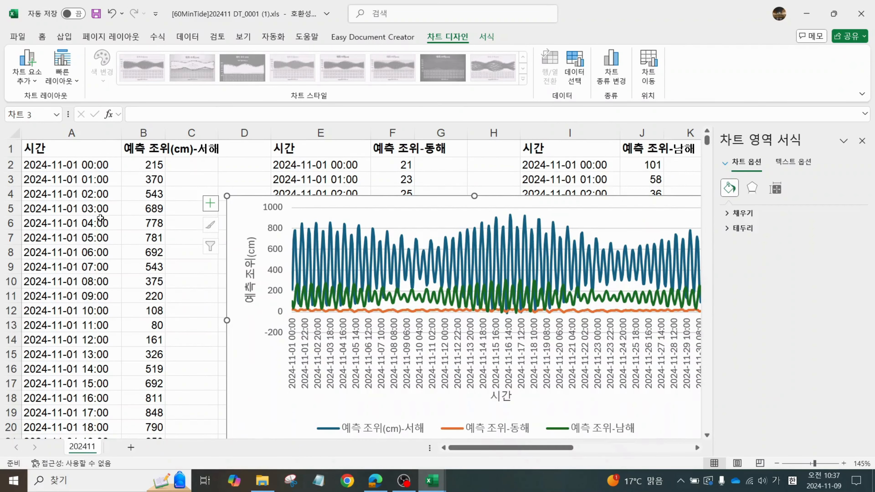
Step: Insert a 2-D line chart of the first day's west coast times and tide levels in A2:B26
scroll(169, 254, "down", 1)
scroll(50, 164, "down", 1, "ctrl")
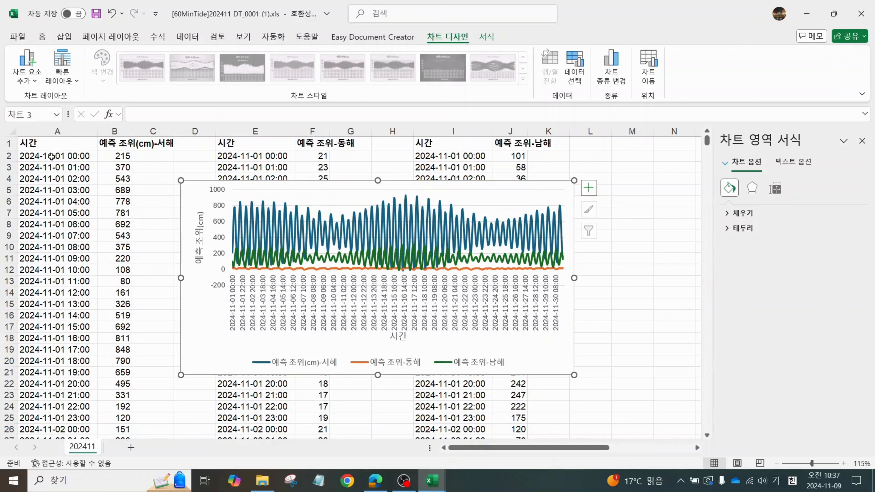
left_click_drag(51, 157, 109, 394)
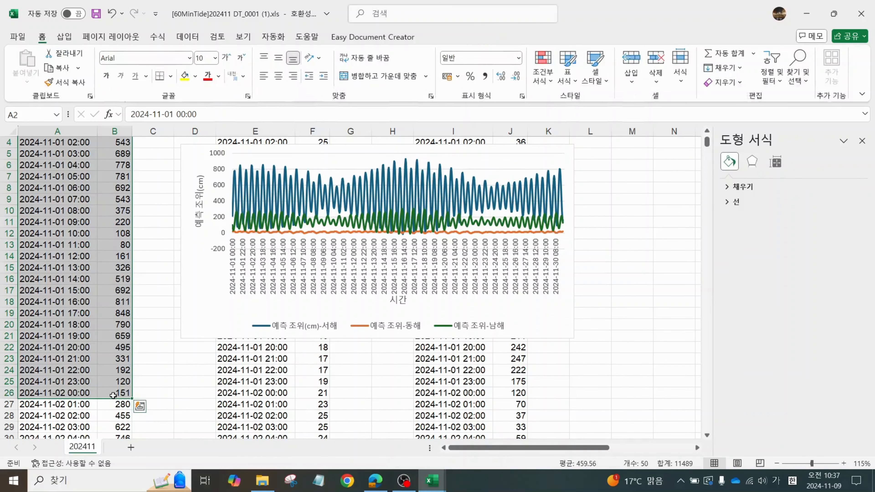
left_click(64, 37)
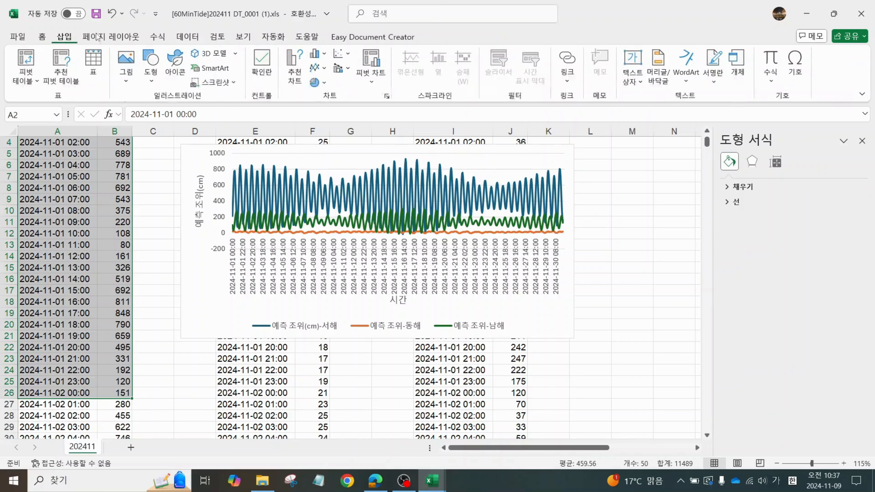
left_click(323, 69)
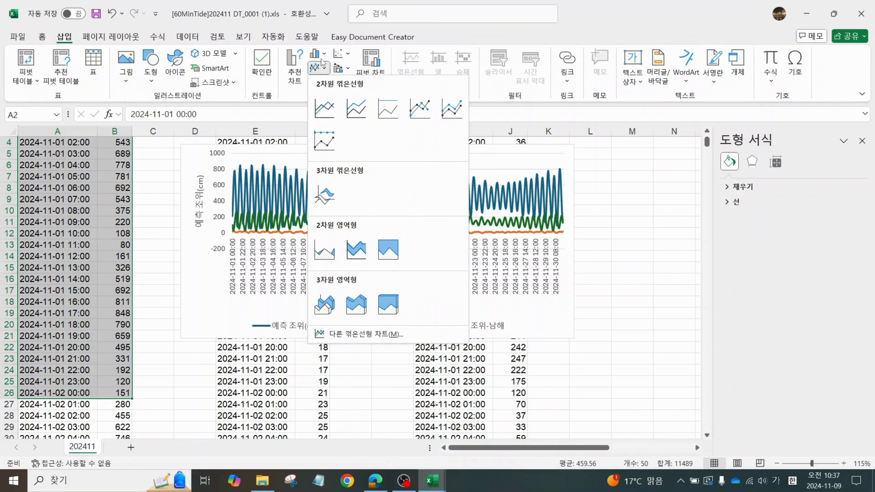
left_click(330, 108)
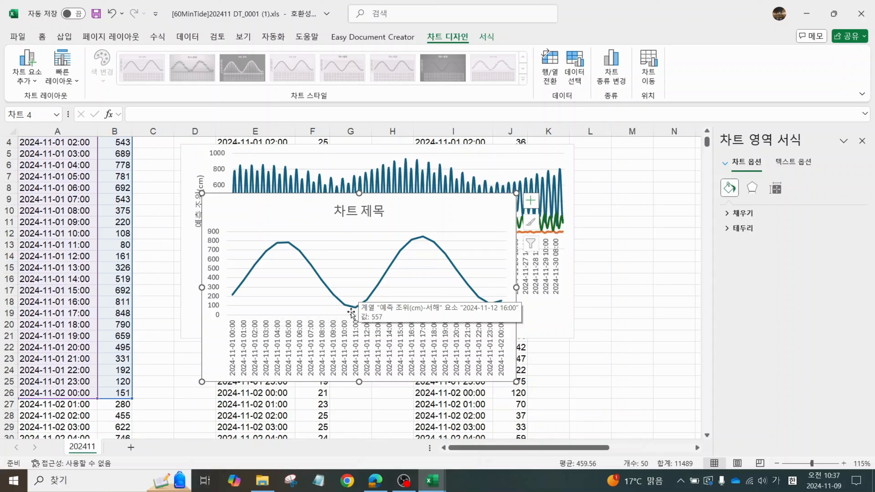
Step: Rename the new one-day chart's only series to 서해 하루
left_click(575, 67)
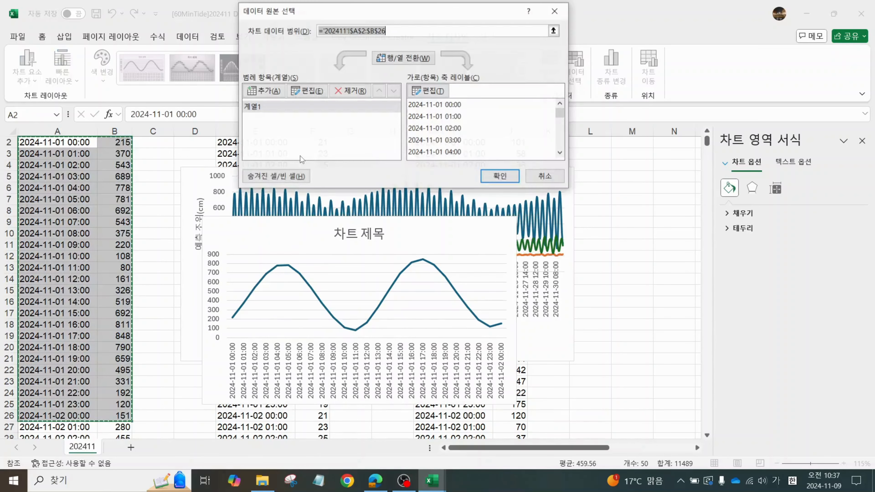
left_click(311, 107)
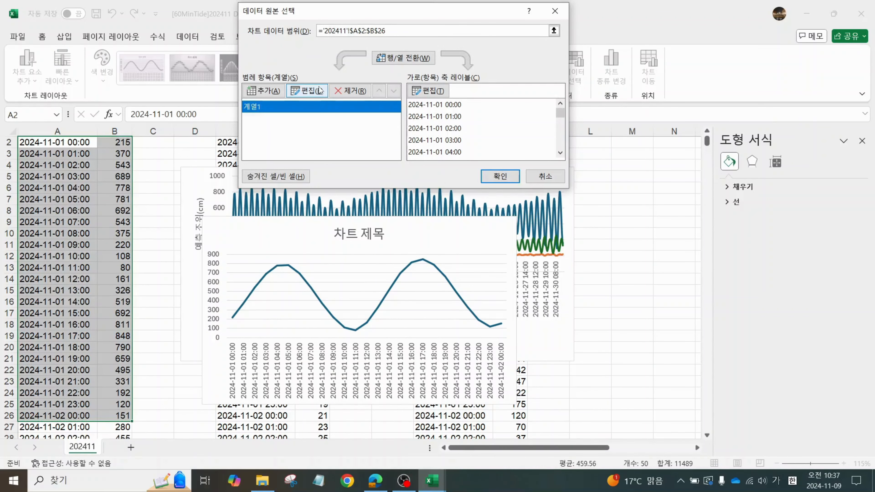
left_click(320, 91)
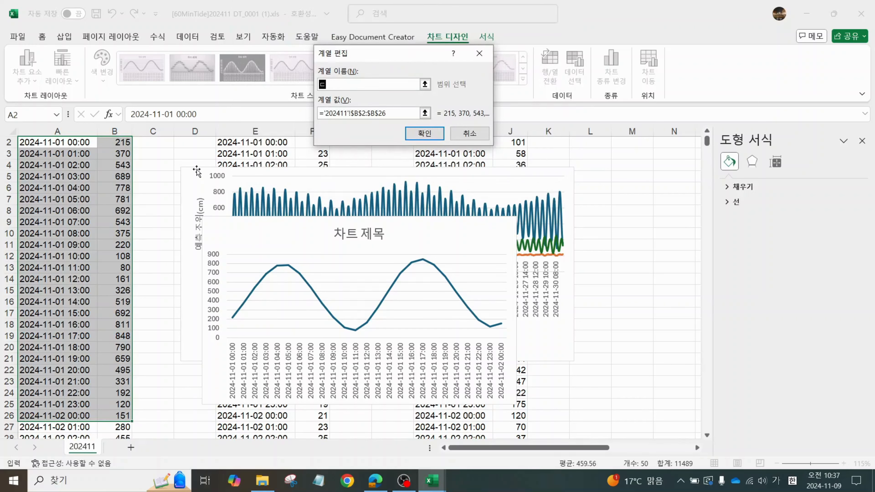
type("동ㅎ")
type(" 1")
type("루")
left_click(425, 133)
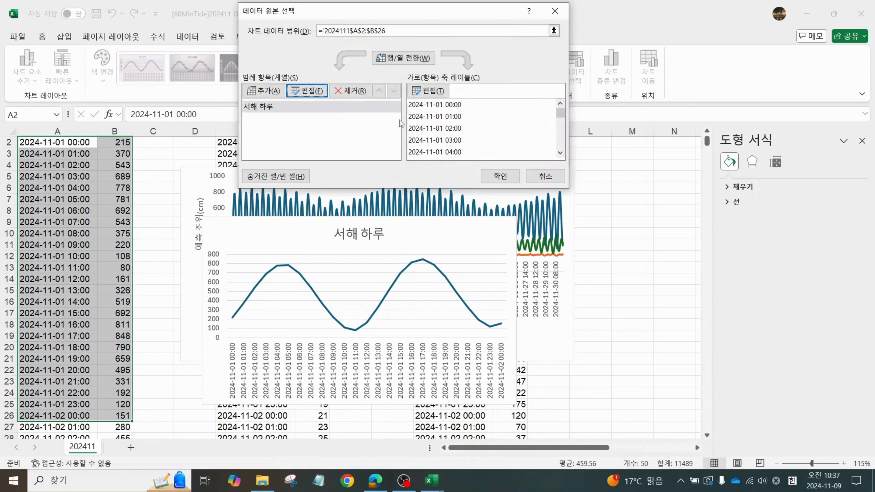
Step: Add a second series named 동해 하루 to the one-day chart with the values from F2:F26
left_click(264, 90)
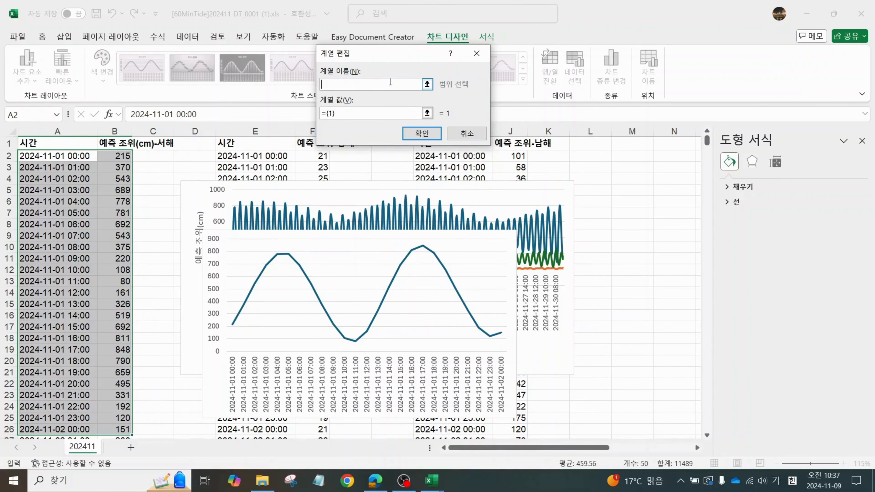
type("동해 하루")
left_click(347, 113)
left_click_drag(313, 156, 312, 178)
left_click(427, 113)
key("BackSpace")
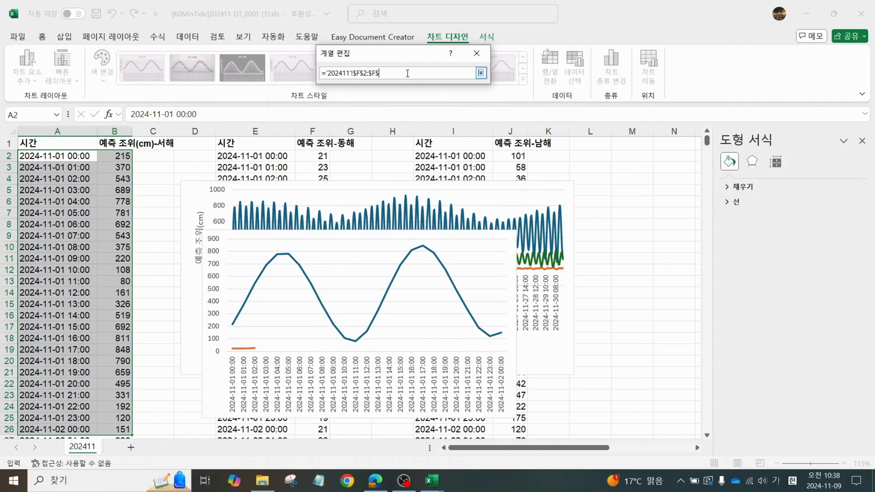
type("26")
key("Return")
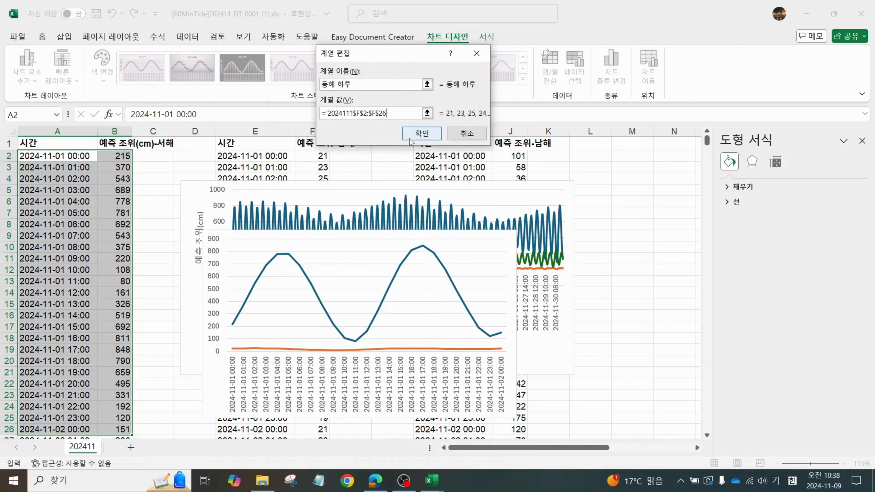
left_click(417, 138)
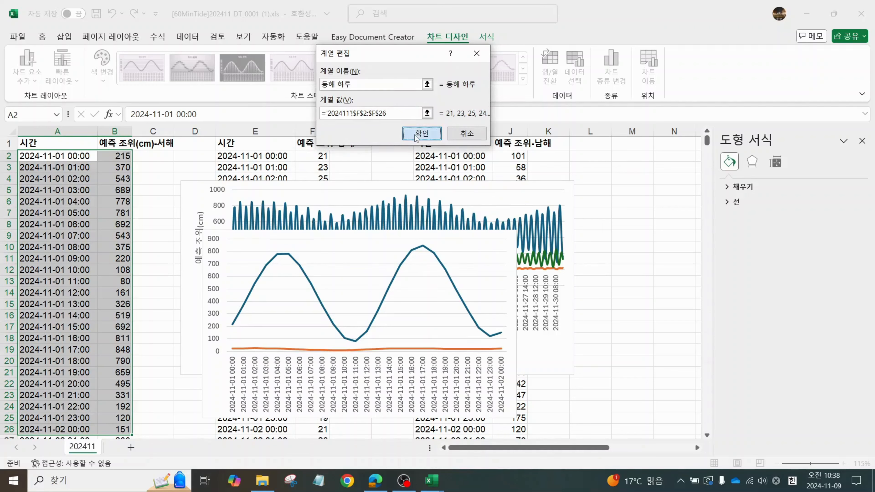
Step: Add a third series named 남해 하루 to the one-day chart with the values from J2:J26
left_click(273, 90)
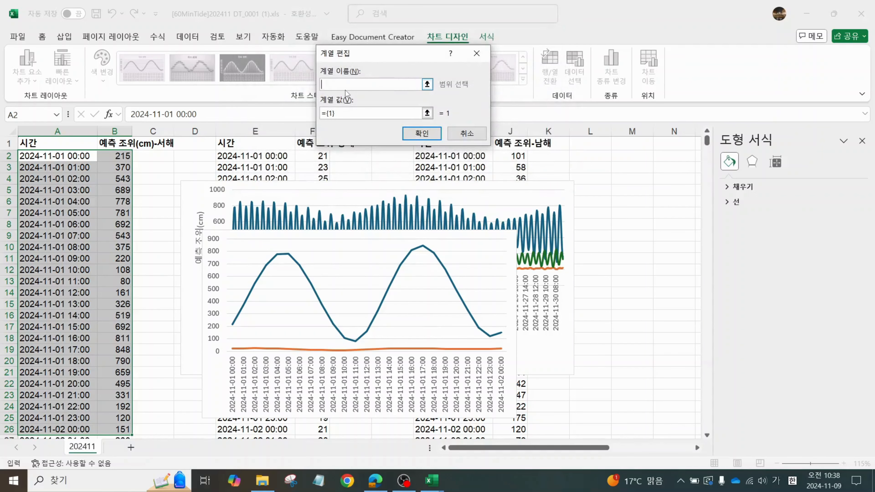
type("남해 하루")
key("Tab")
key("BackSpace")
left_click_drag(517, 156, 521, 168)
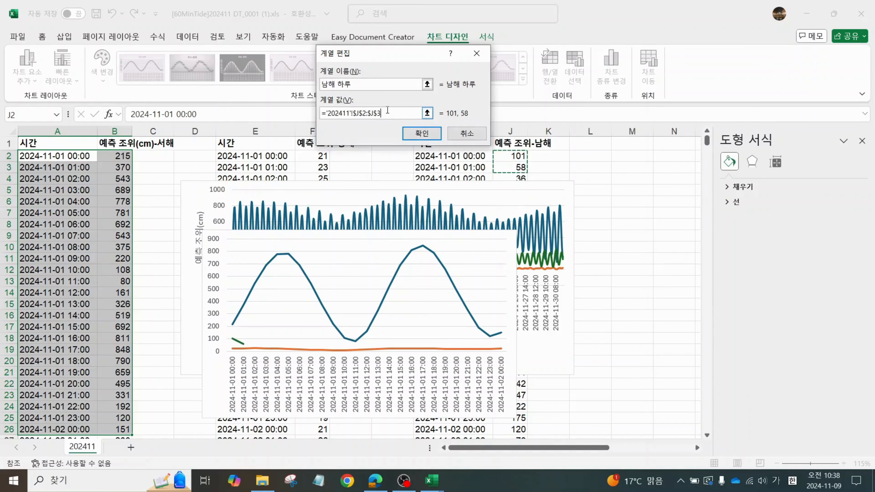
left_click(428, 113)
key("BackSpace")
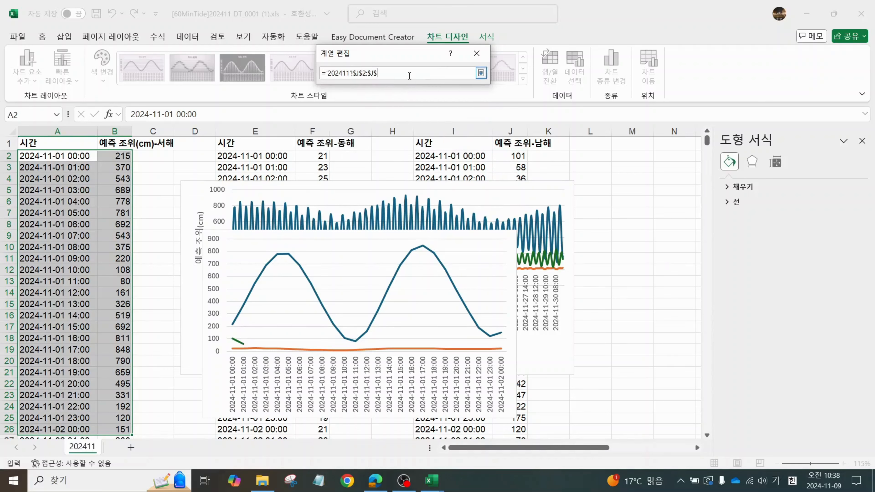
type("26")
left_click(481, 74)
left_click(422, 133)
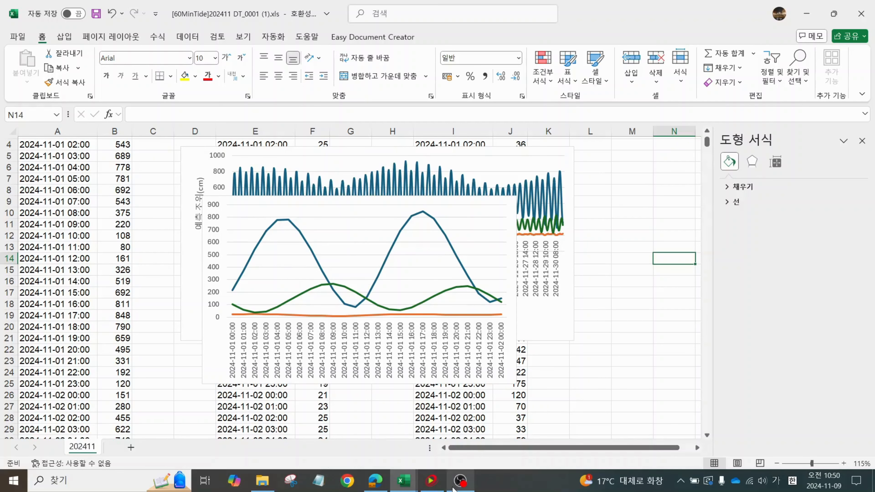
left_click(461, 480)
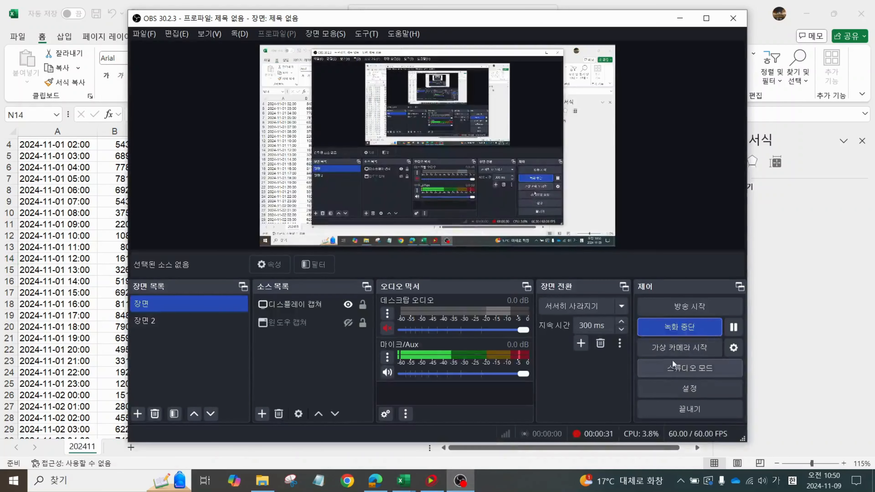